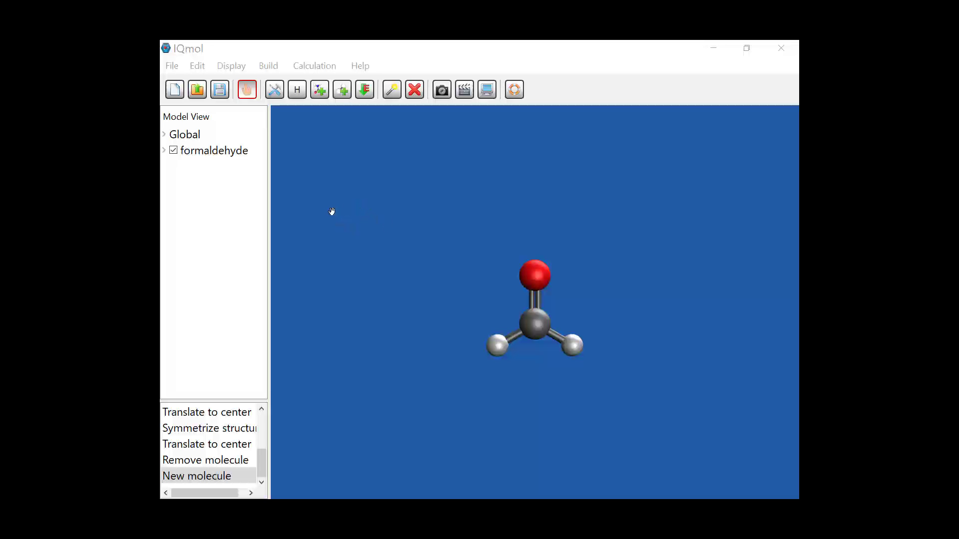
Step: Expand formaldehyde's Info and Files and widen the tree so formaldehyde.out, .inp and .FChk show fully
click(164, 152)
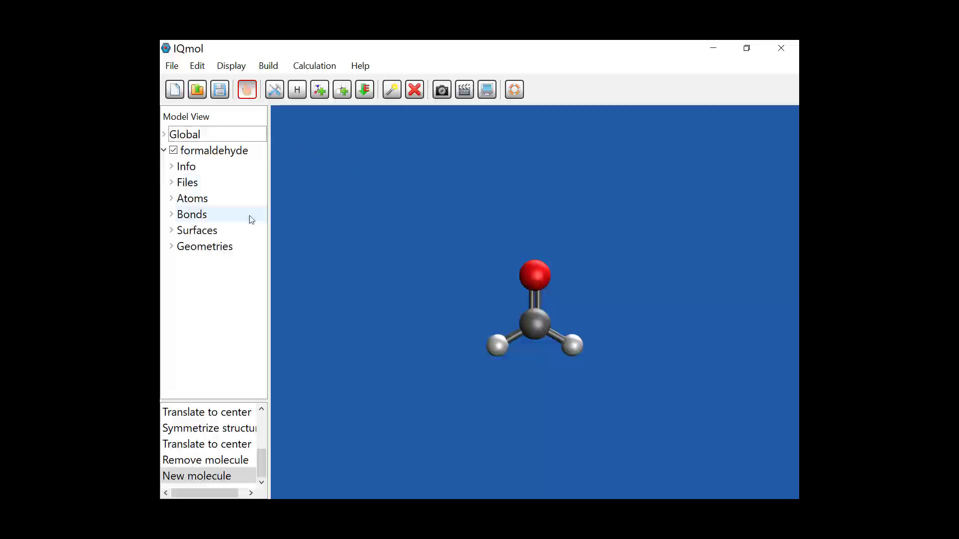
click(210, 229)
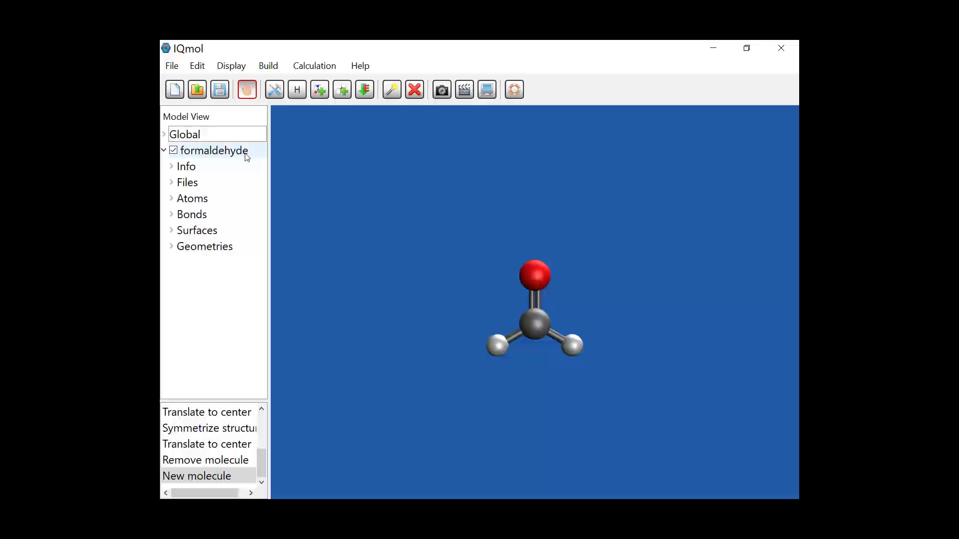
click(171, 166)
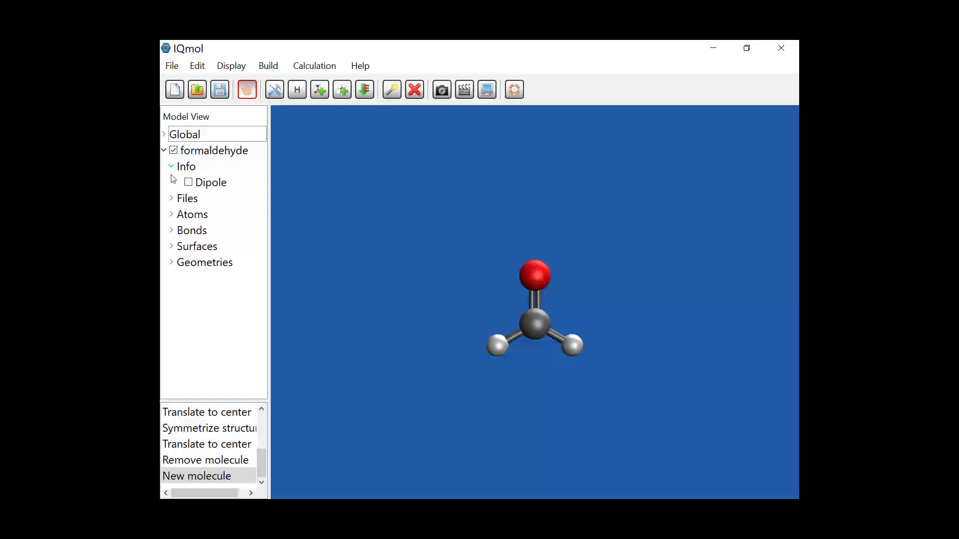
click(168, 201)
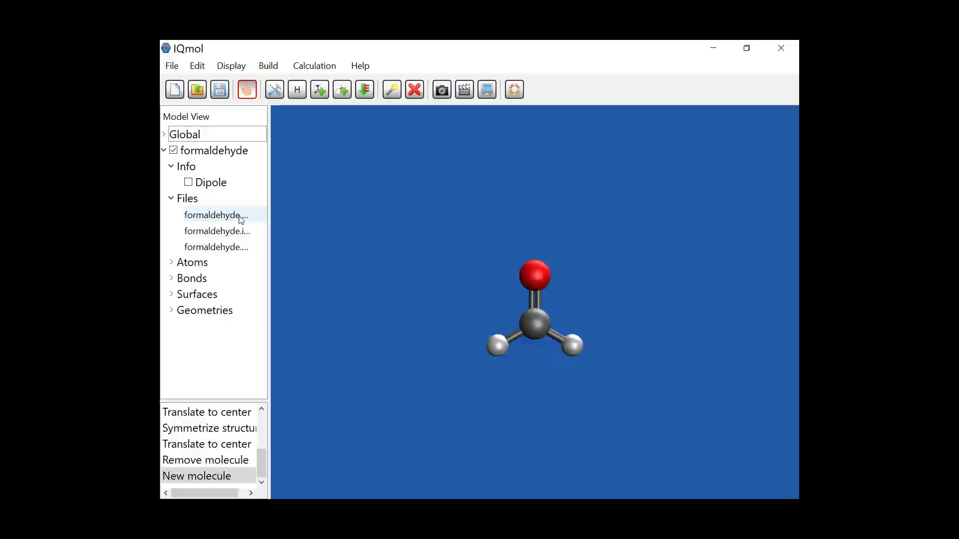
drag(269, 210, 298, 209)
Step: View the formaldehyde.inp input file, then close it
click(254, 231)
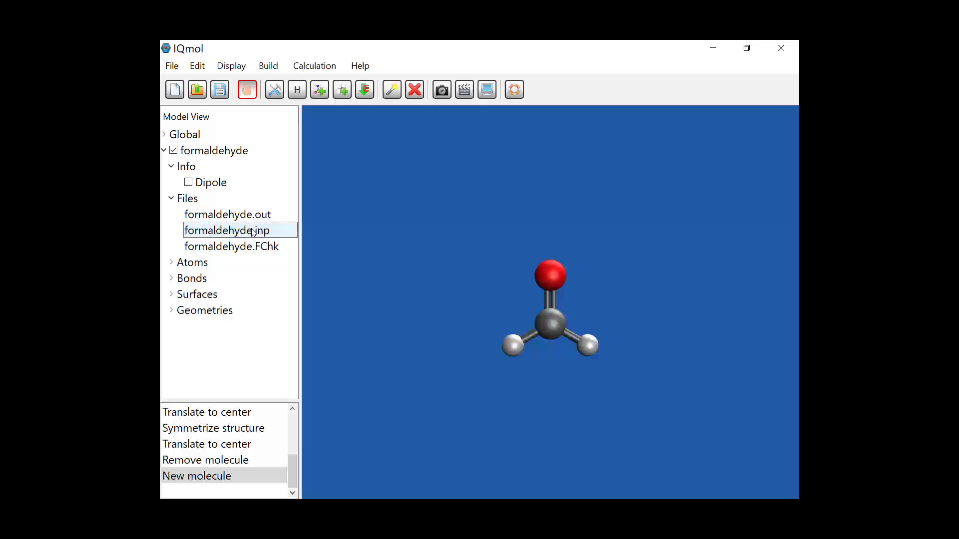
double_click(253, 231)
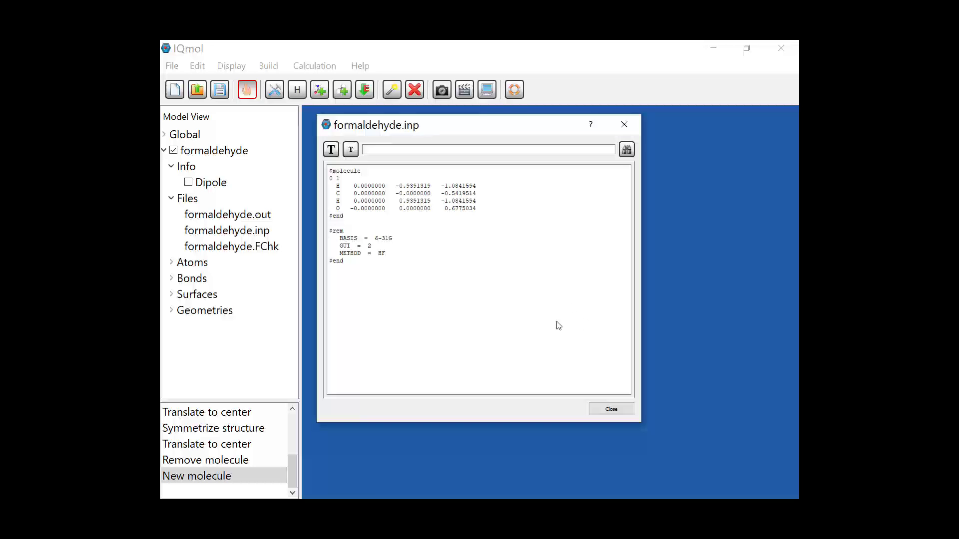
click(611, 409)
Step: Open the formaldehyde.out Q-Chem output and scroll down to its closing job summary
click(233, 216)
double_click(232, 215)
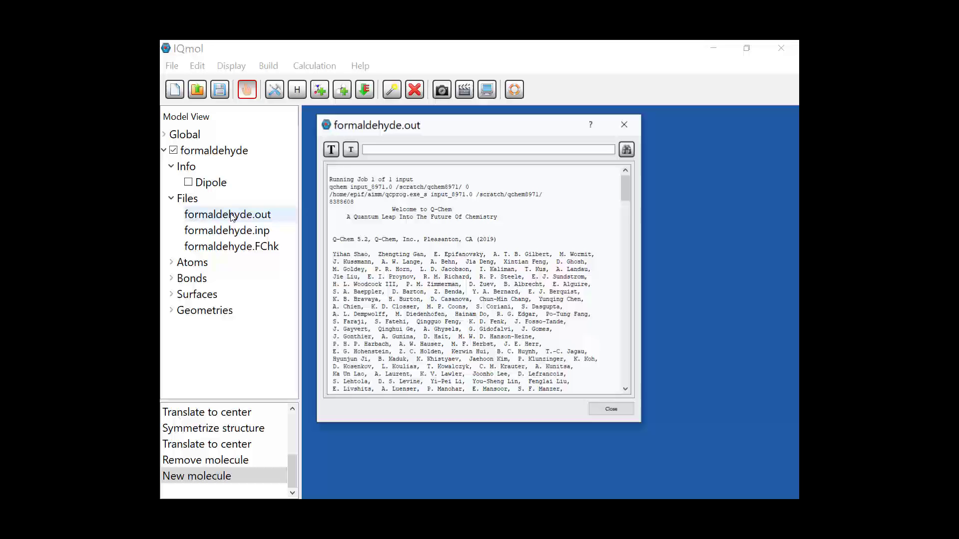
scroll(619, 206, down, 8)
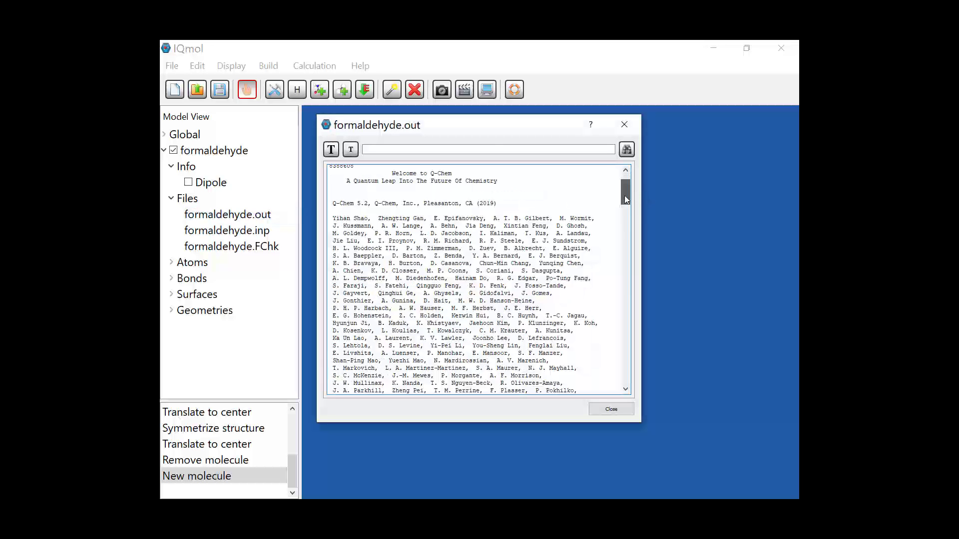
scroll(607, 252, down, 13)
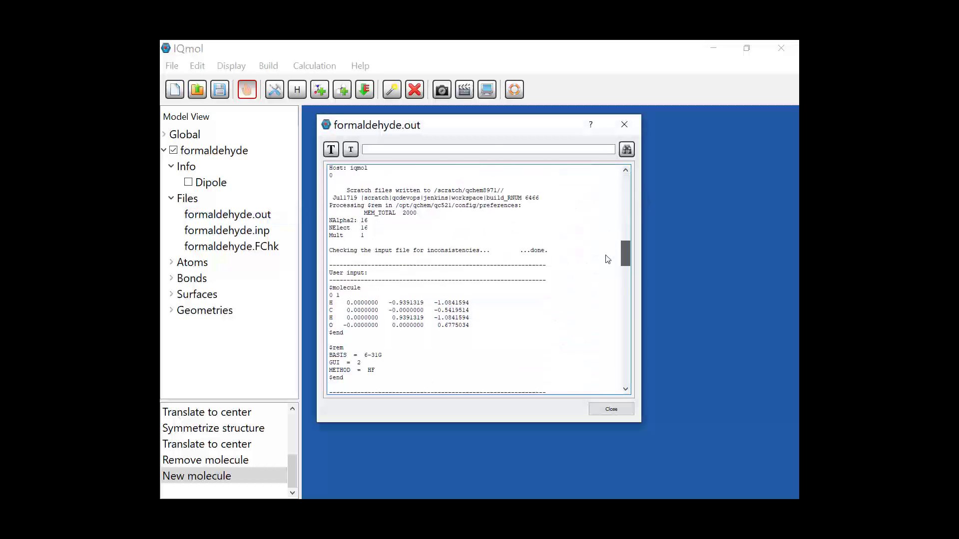
scroll(611, 284, down, 12)
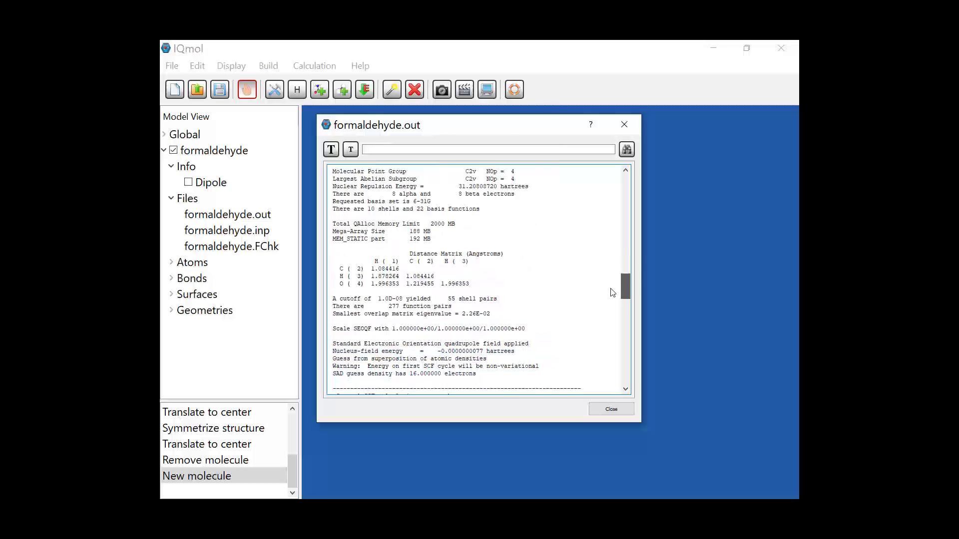
scroll(613, 310, down, 13)
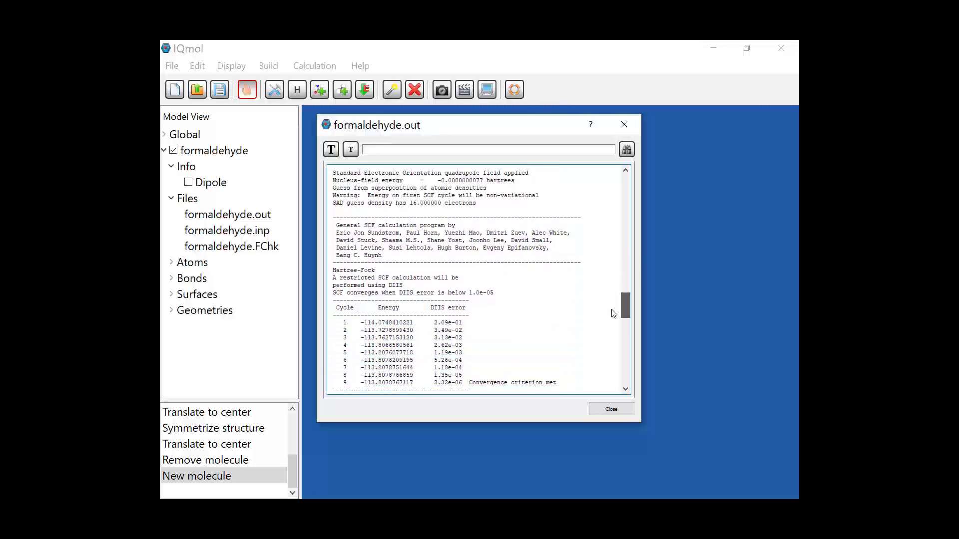
scroll(619, 345, down, 10)
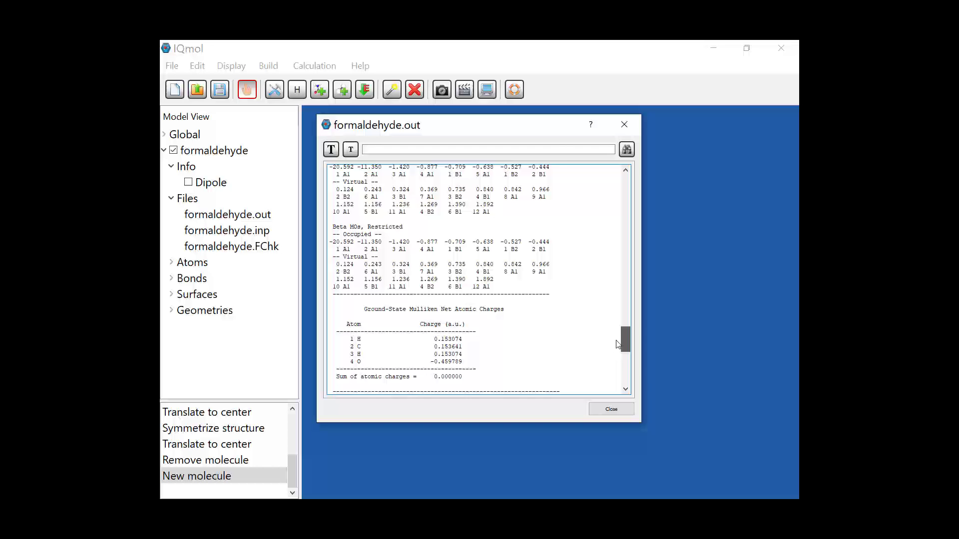
drag(621, 361, 624, 391)
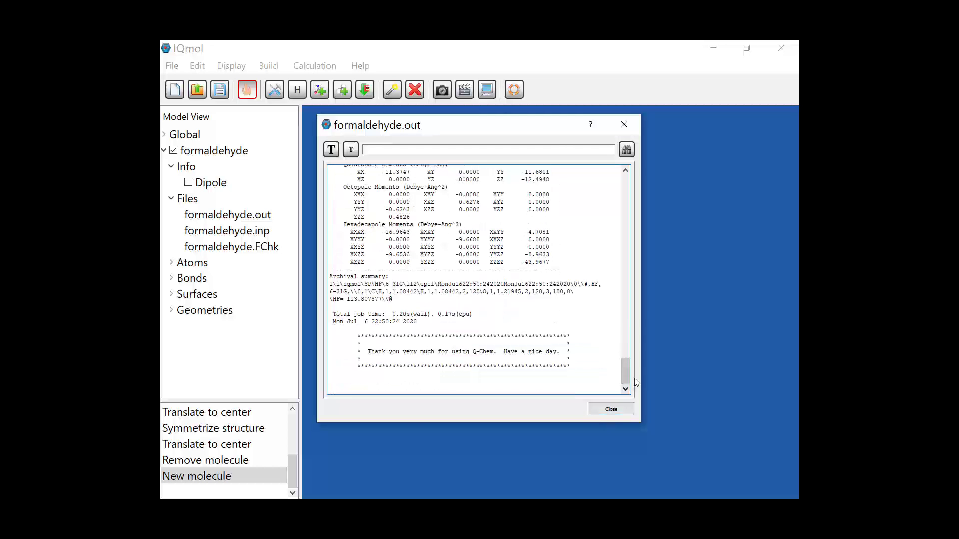
Step: Close the output viewer and read formaldehyde.FChk down to its shell coordinates and overlap matrix
click(610, 409)
click(265, 252)
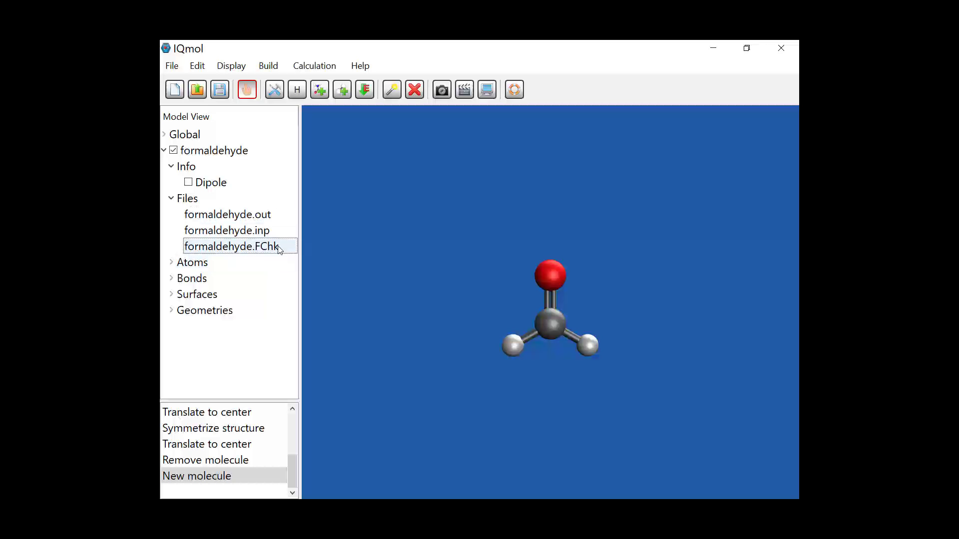
double_click(258, 248)
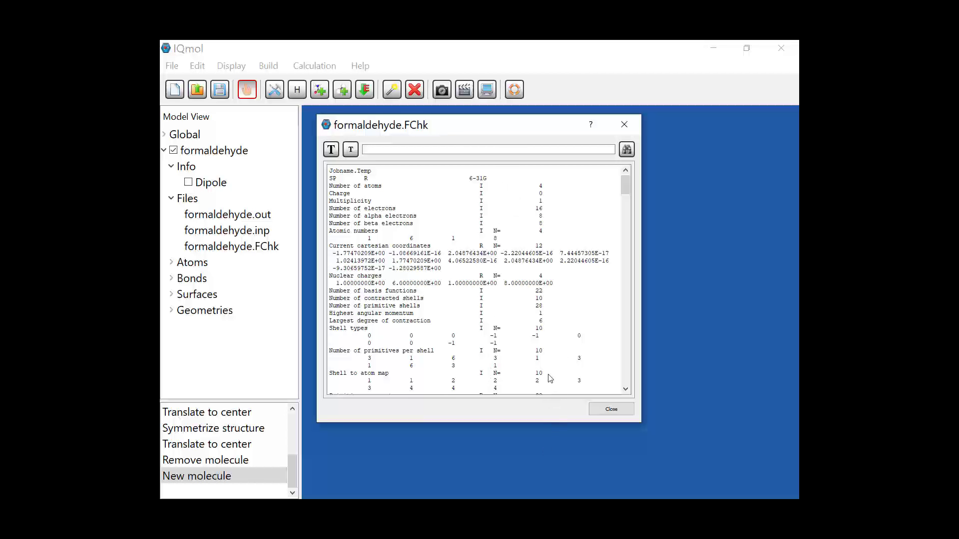
scroll(510, 302, down, 8)
scroll(511, 361, down, 3)
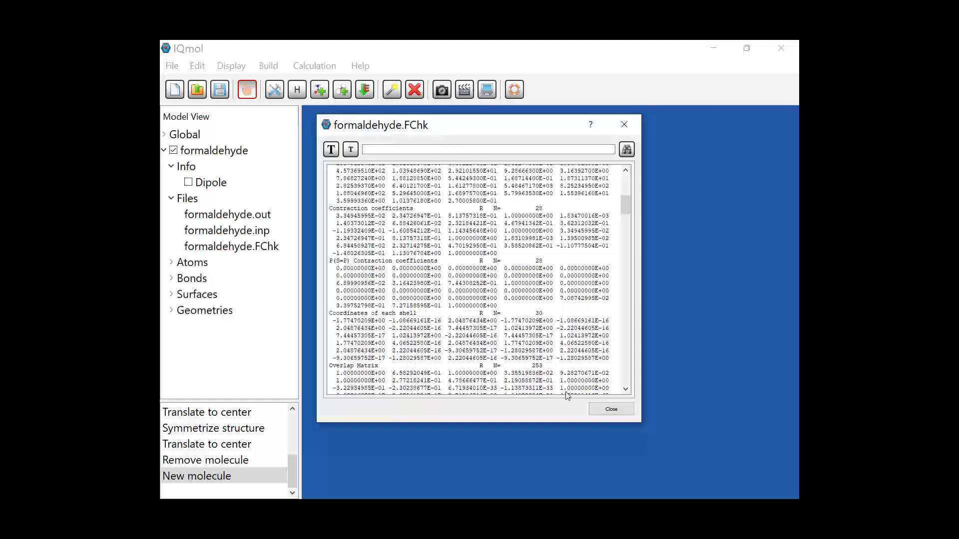
Step: Close the checkpoint viewer and expand Atoms, Bonds and Surfaces to reveal Canonical Orbitals
click(611, 410)
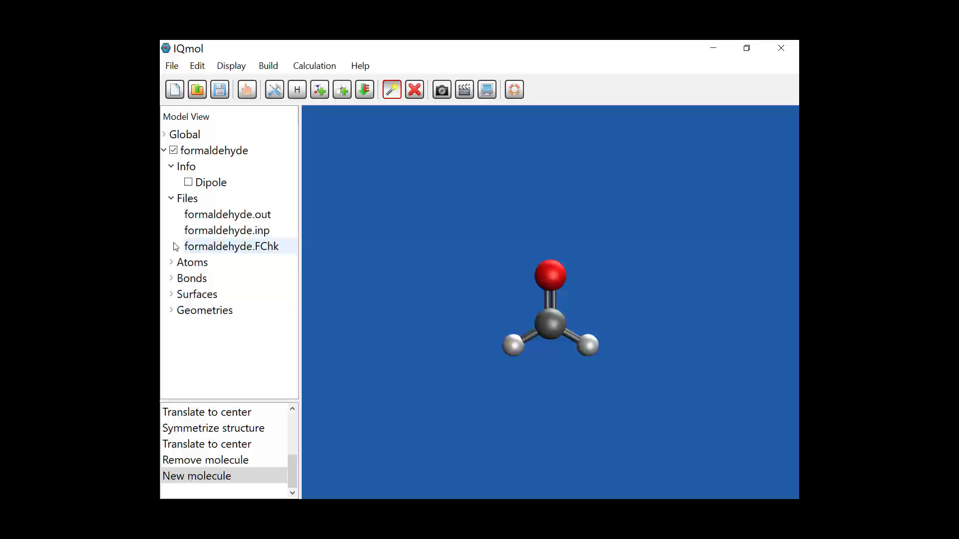
click(171, 262)
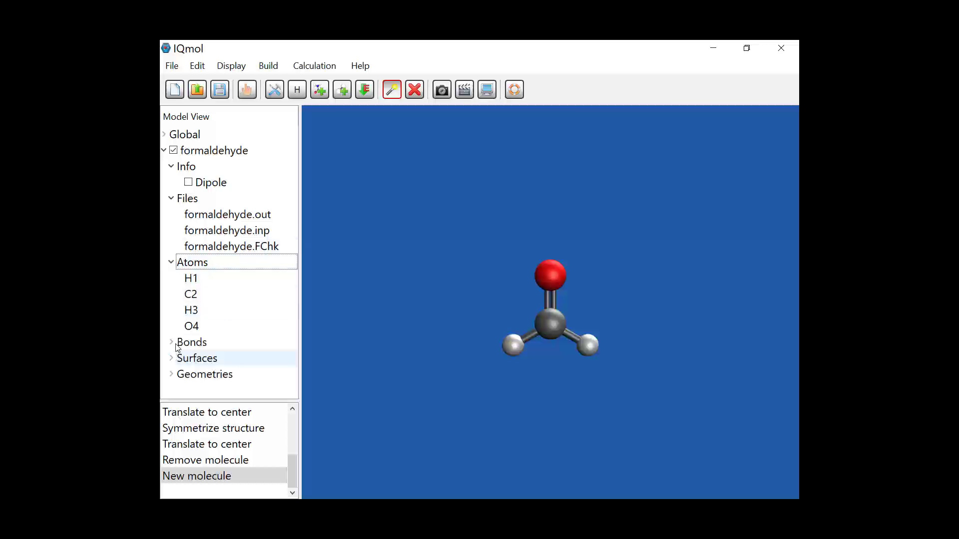
click(171, 343)
scroll(175, 277, down, 1)
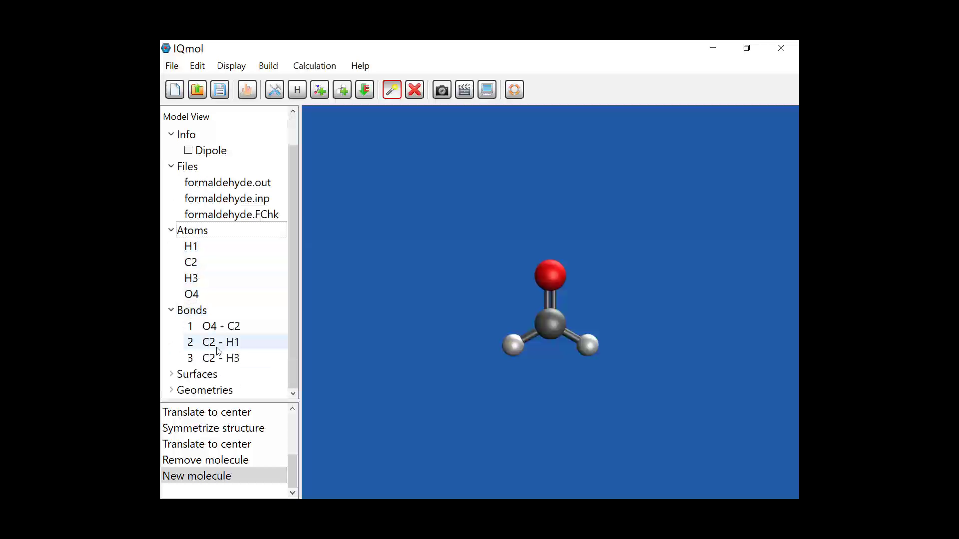
click(171, 375)
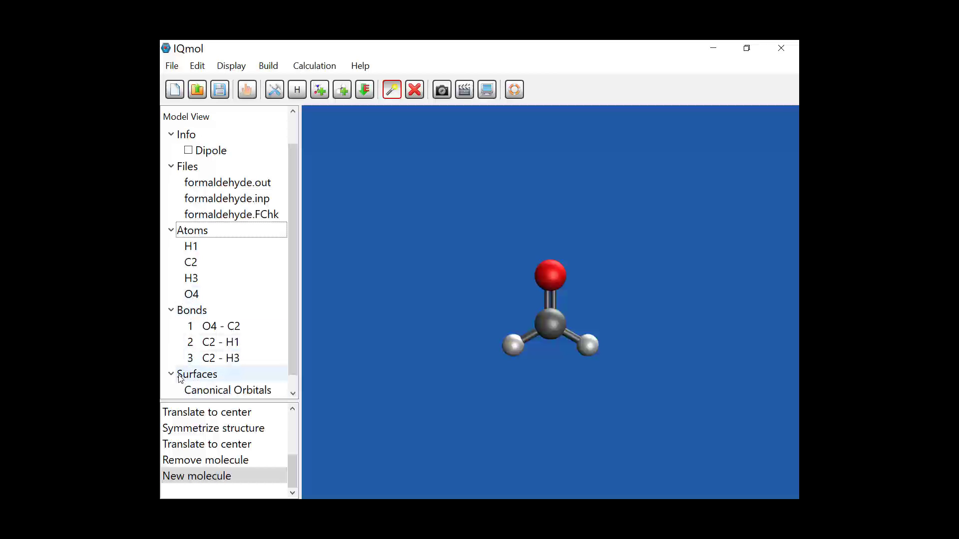
scroll(178, 368, down, 1)
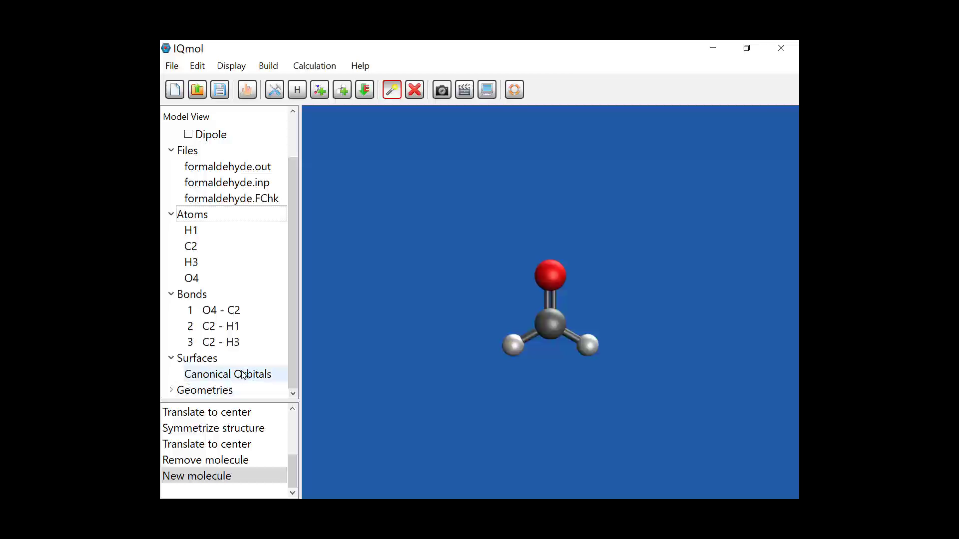
Step: Add a Canonical Orbitals surface spanning Alpha 8 (HOMO) to Alpha 9 (LUMO) at isovalue 0.1
double_click(206, 381)
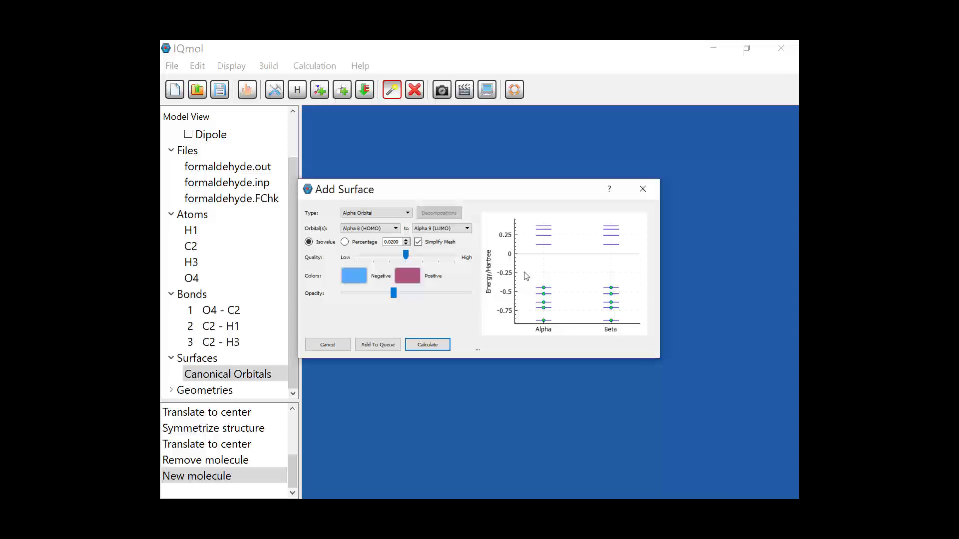
click(547, 249)
click(545, 288)
click(345, 242)
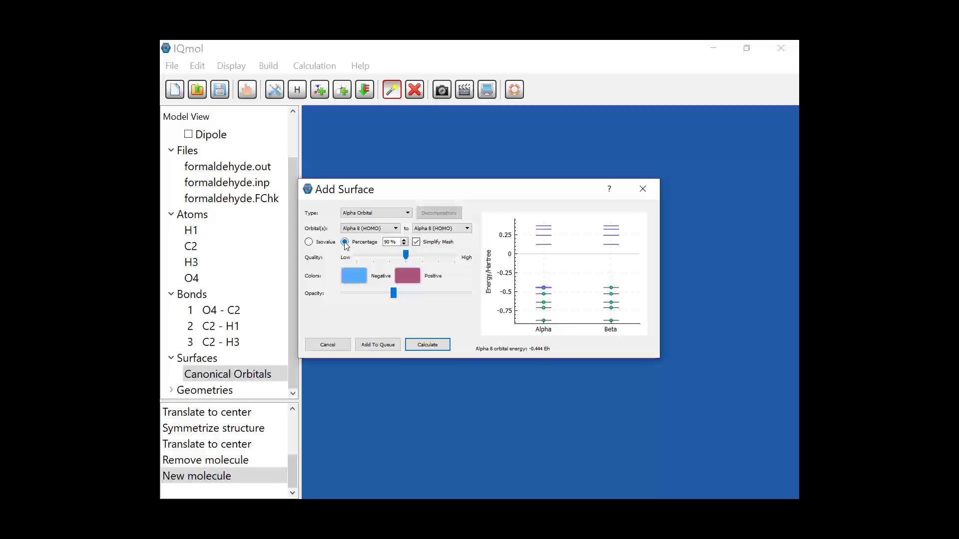
click(390, 244)
click(309, 243)
click(388, 243)
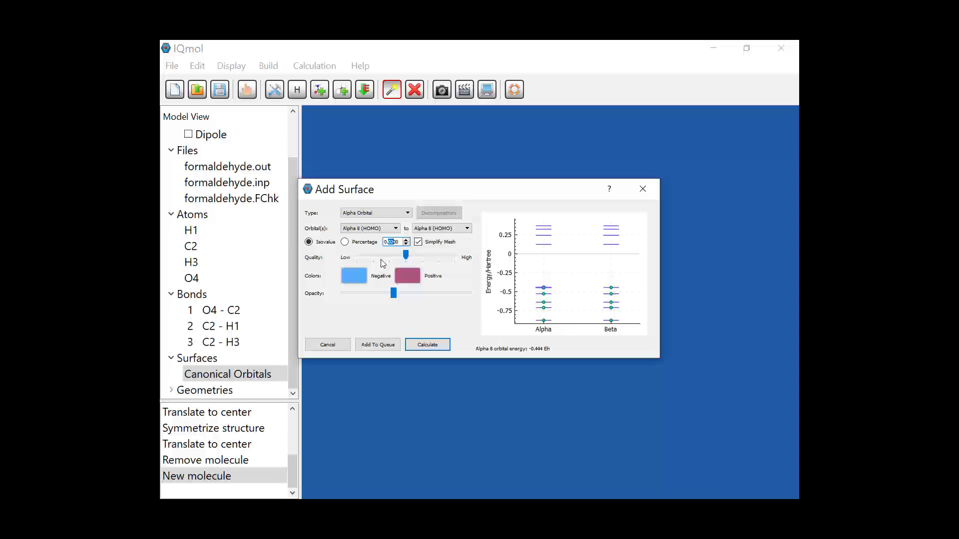
text(1)
text(0)
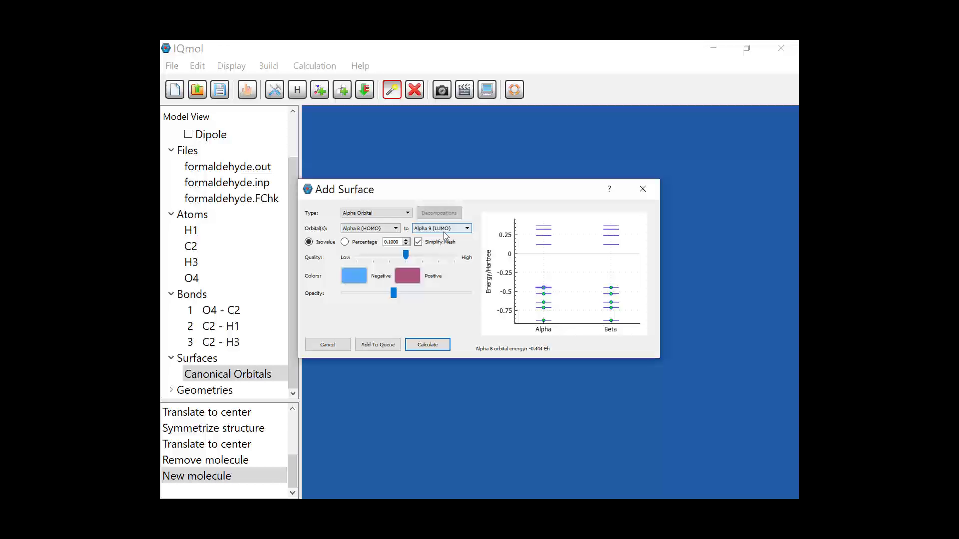
click(396, 229)
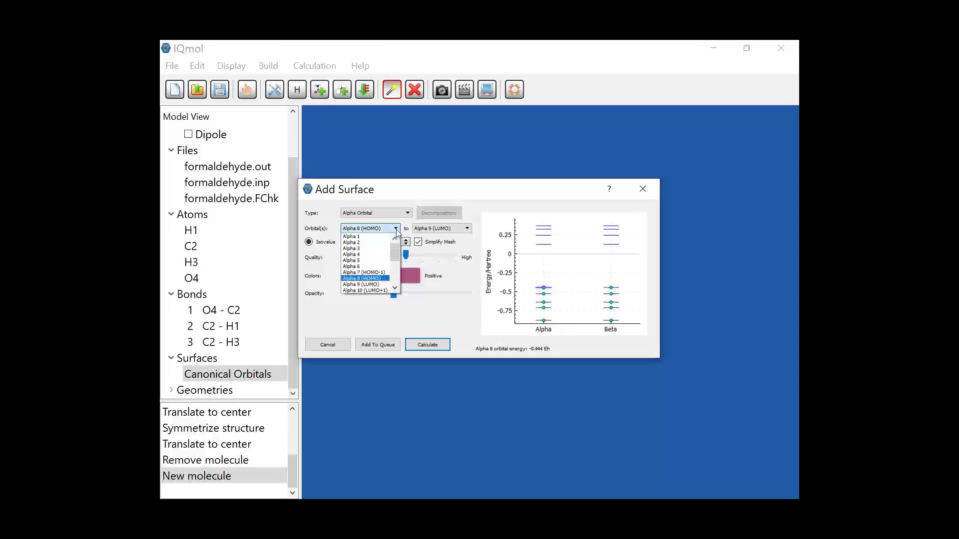
click(395, 229)
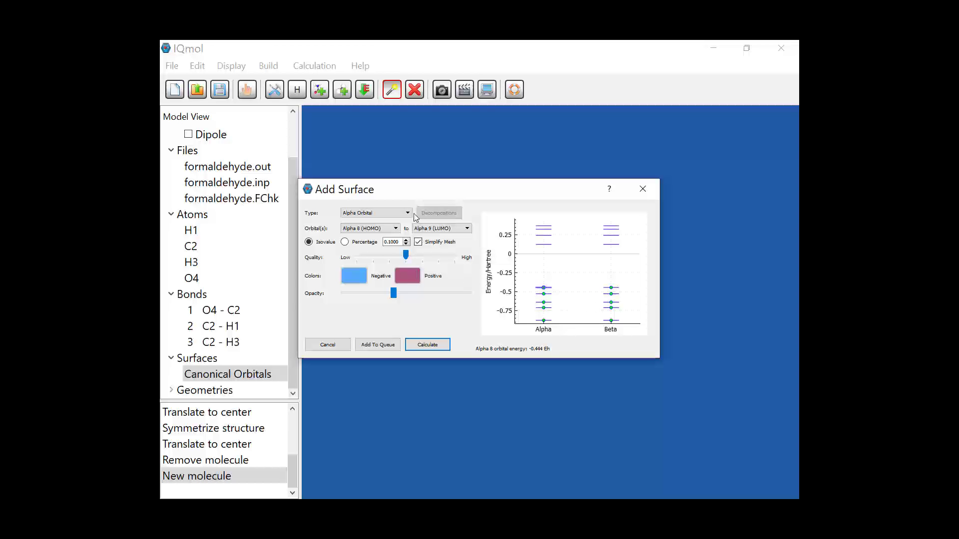
click(390, 213)
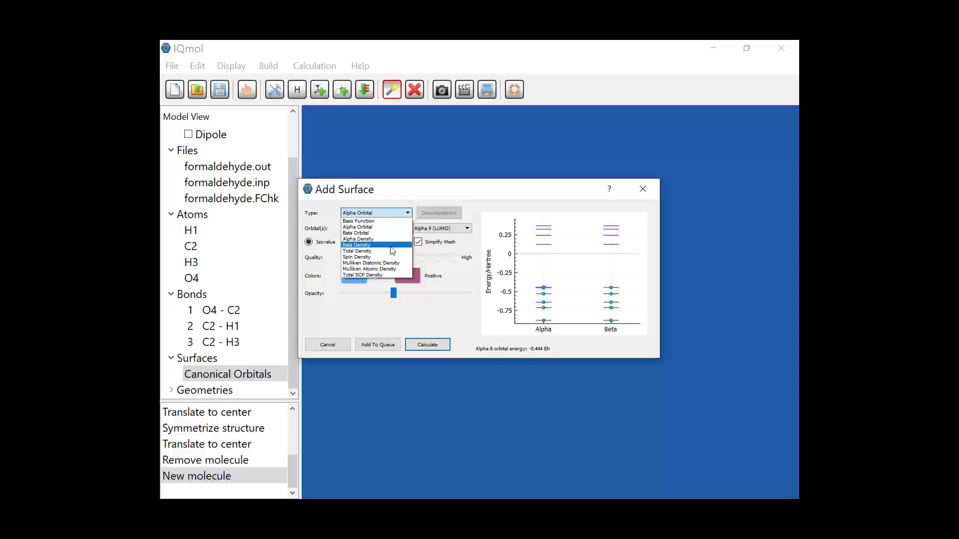
click(408, 215)
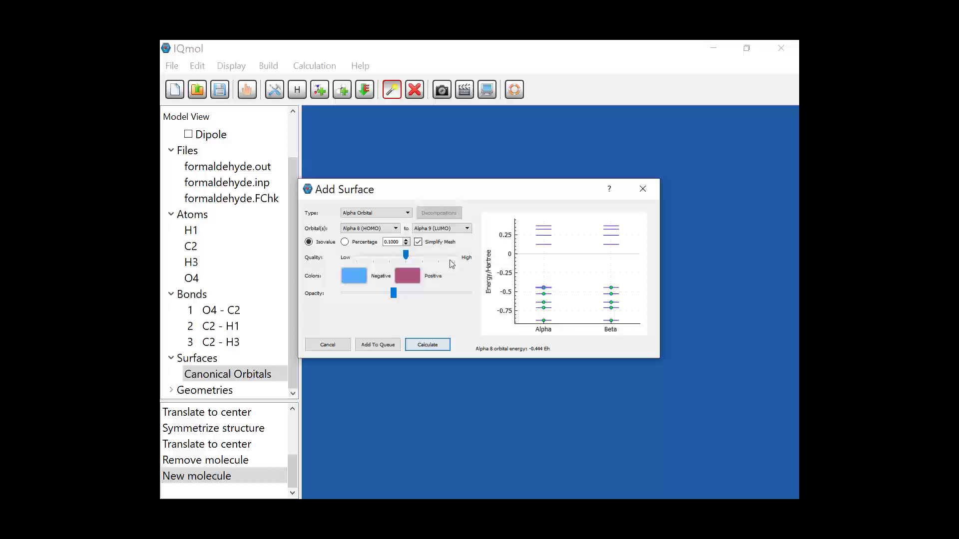
Step: Calculate the orbital surfaces and expand Canonical Orbitals to list Alpha 8 (HOMO) and Alpha 9 (LUMO)
click(427, 344)
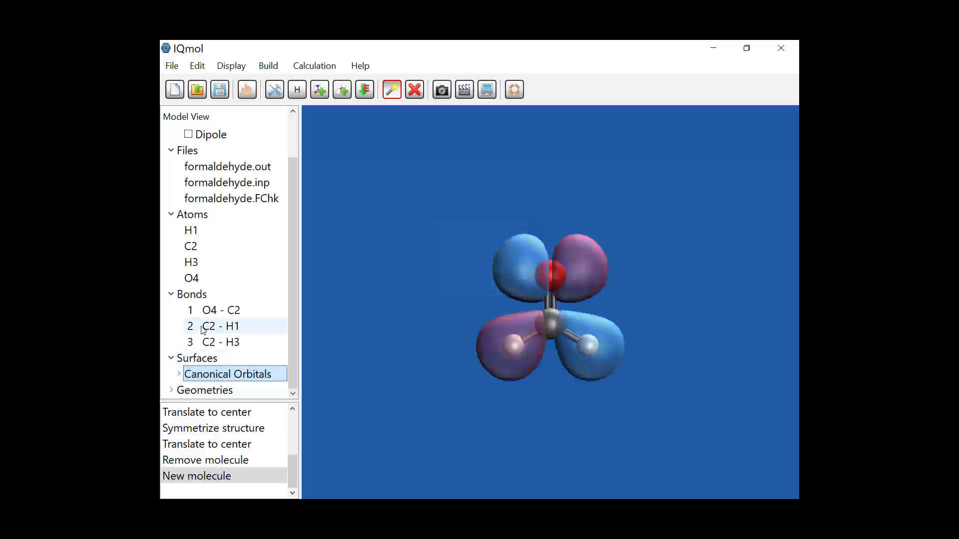
click(180, 375)
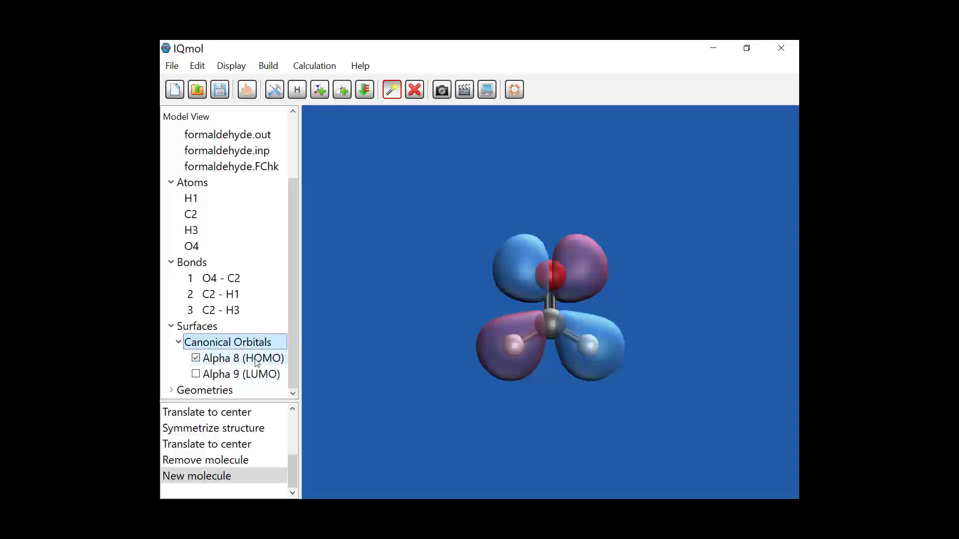
mouse_move(257, 362)
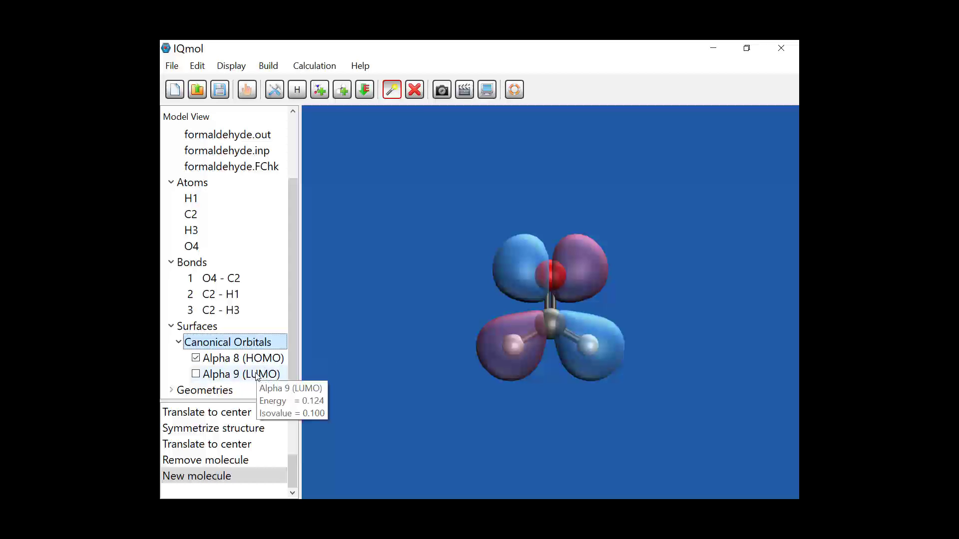
Step: Swap the HOMO surface for the LUMO, rotate to view its lobes, then collapse Canonical Orbitals
click(196, 359)
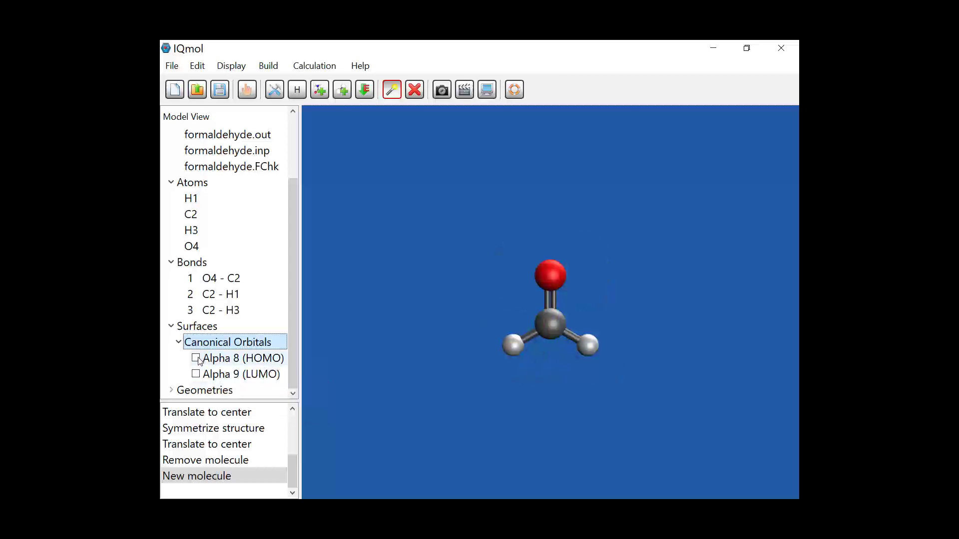
click(196, 375)
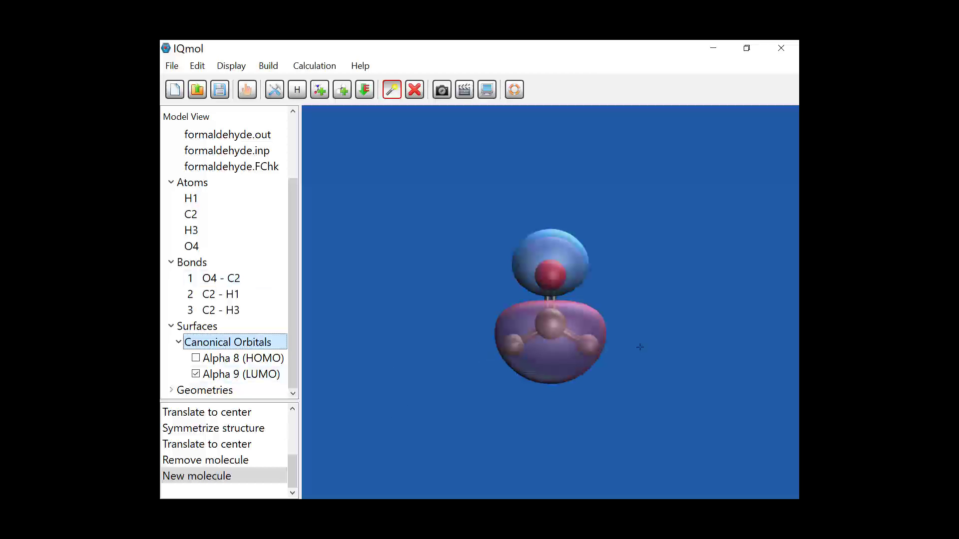
key(Escape)
drag(539, 320, 577, 343)
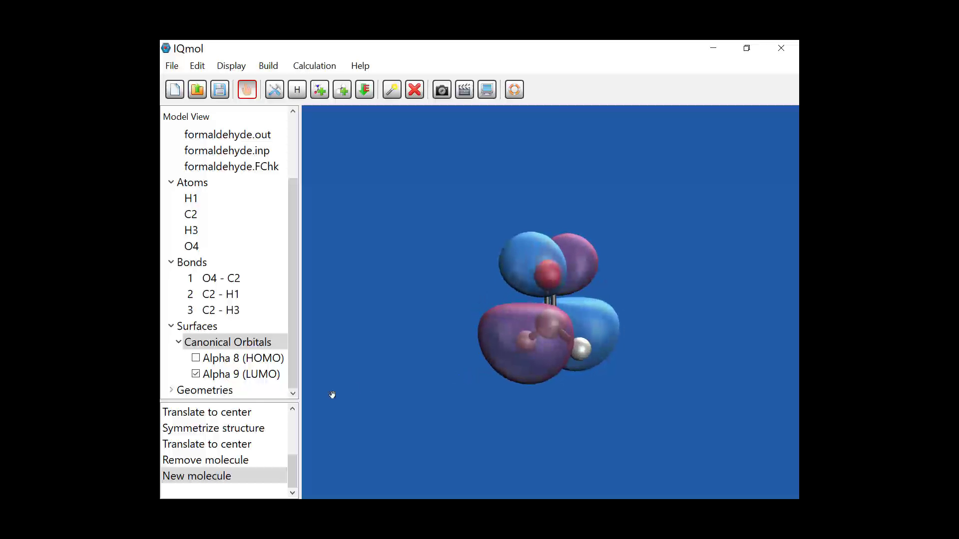
click(179, 342)
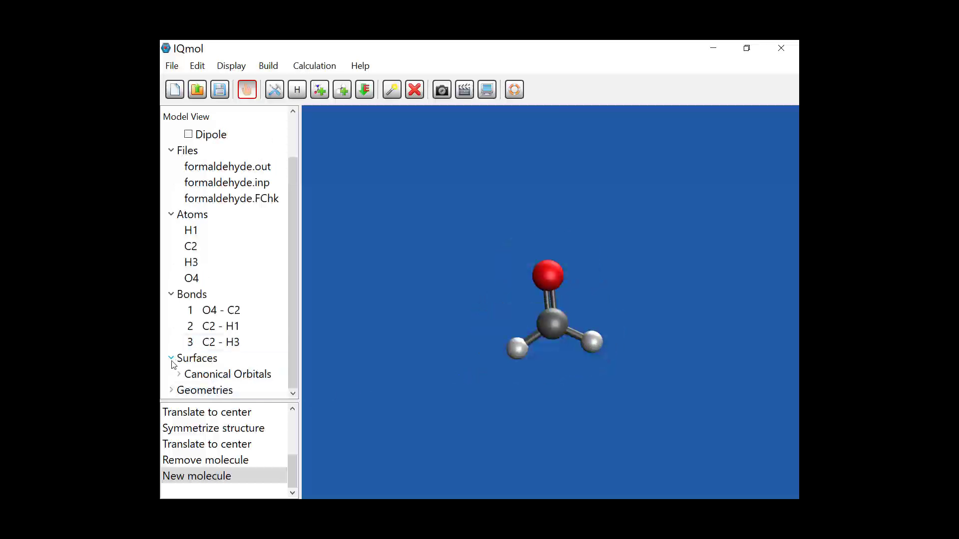
Step: Expand Geometries and select the geometry with energy -113.807877
click(172, 391)
scroll(174, 392, down, 1)
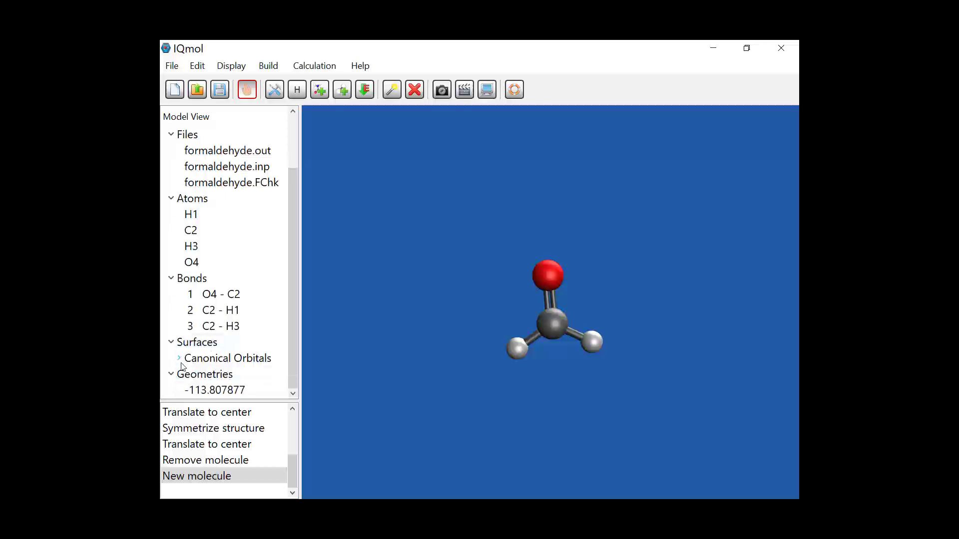
click(214, 380)
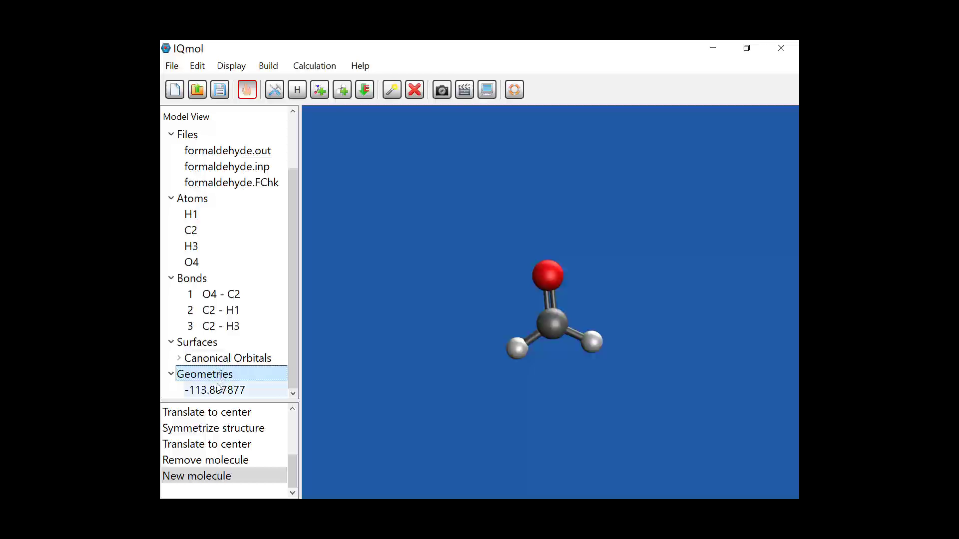
click(214, 391)
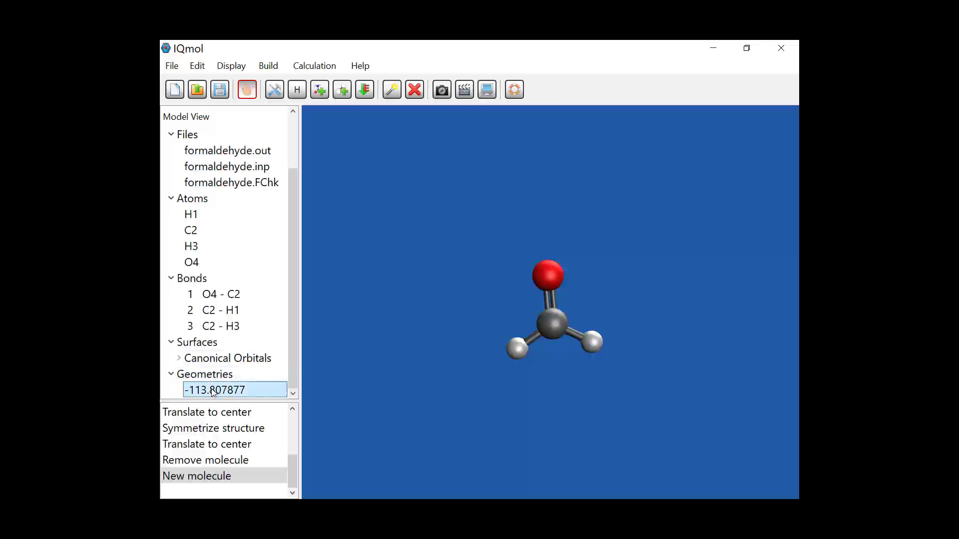